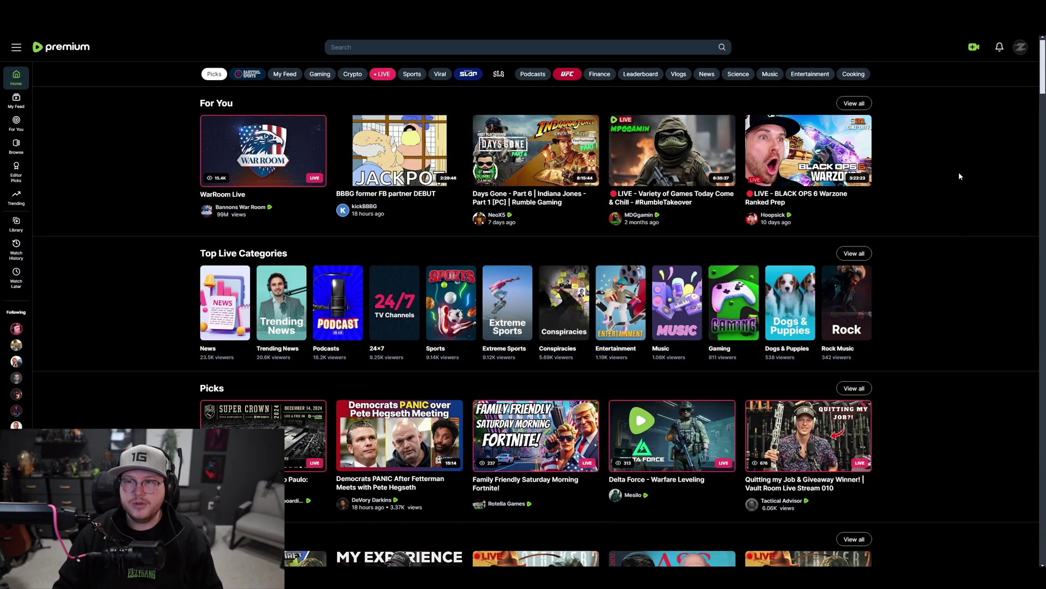
# Open the account's static stream key settings under Live Streaming and examine the existing key's low latency label.
pyautogui.click(1021, 52)
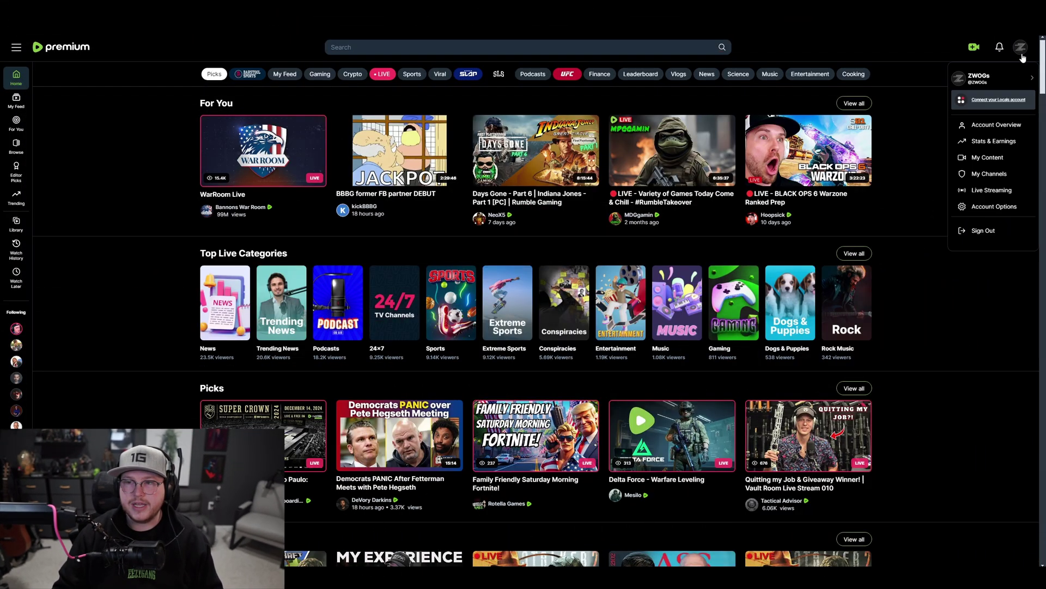
pyautogui.click(1021, 196)
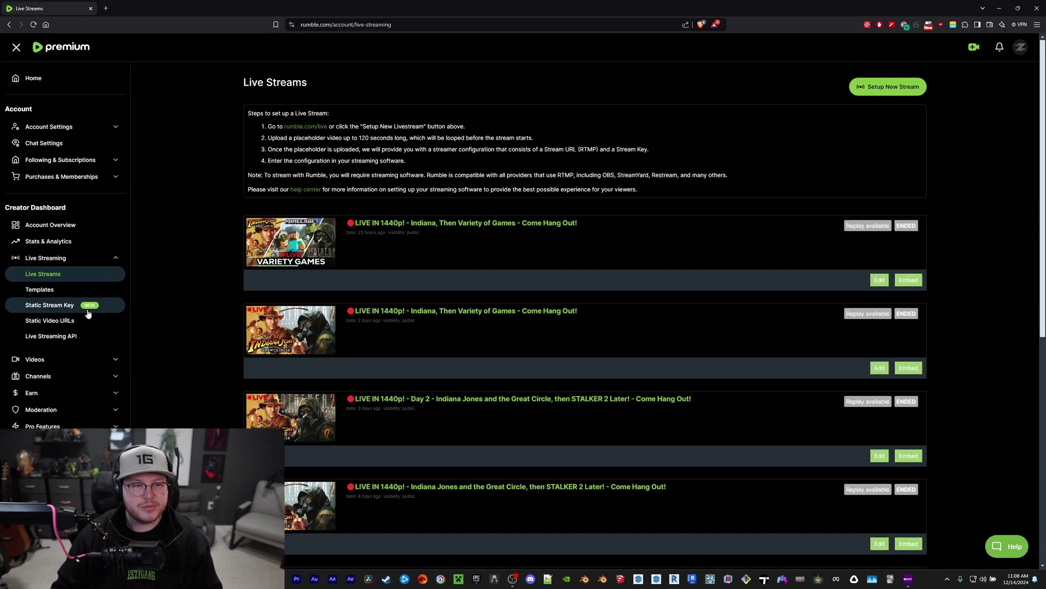
pyautogui.click(108, 306)
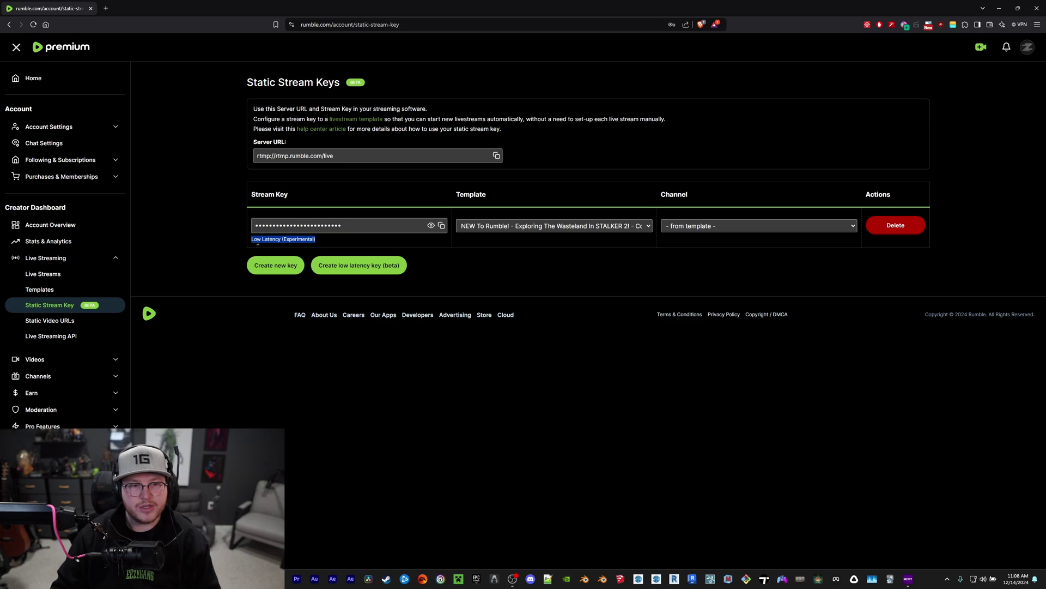
pyautogui.click(329, 244)
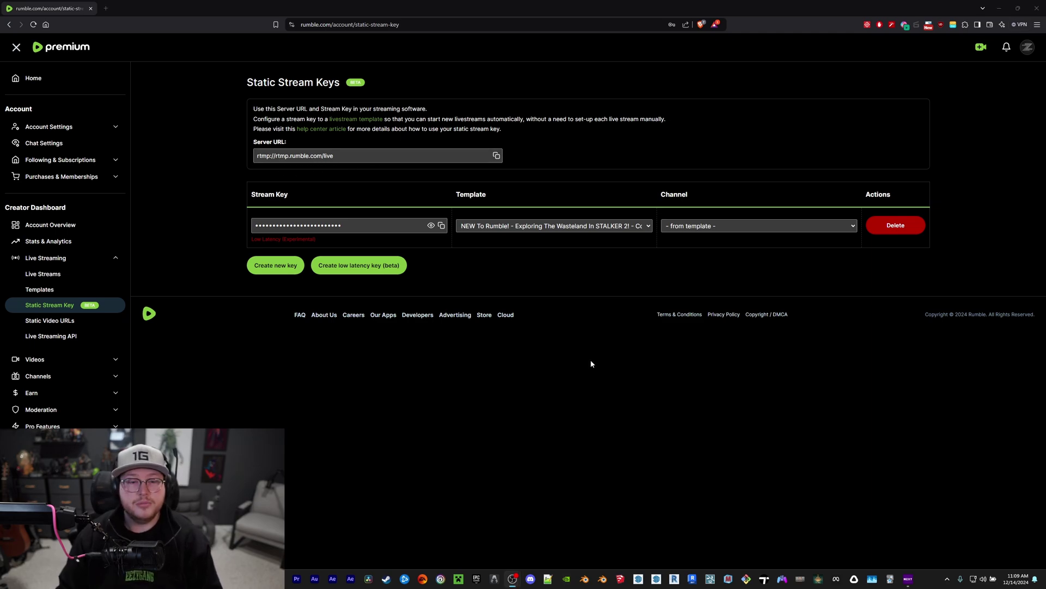
pyautogui.moveTo(315, 239); pyautogui.dragTo(337, 241)
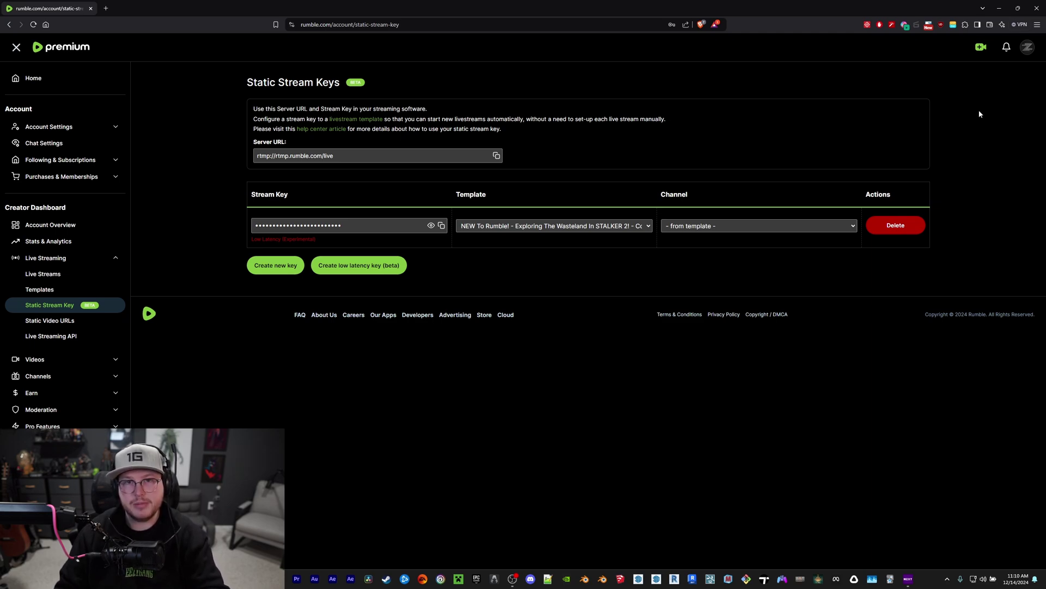
# Enter the stream's room in Rumble Studio and show its ingress connections.
pyautogui.click(981, 47)
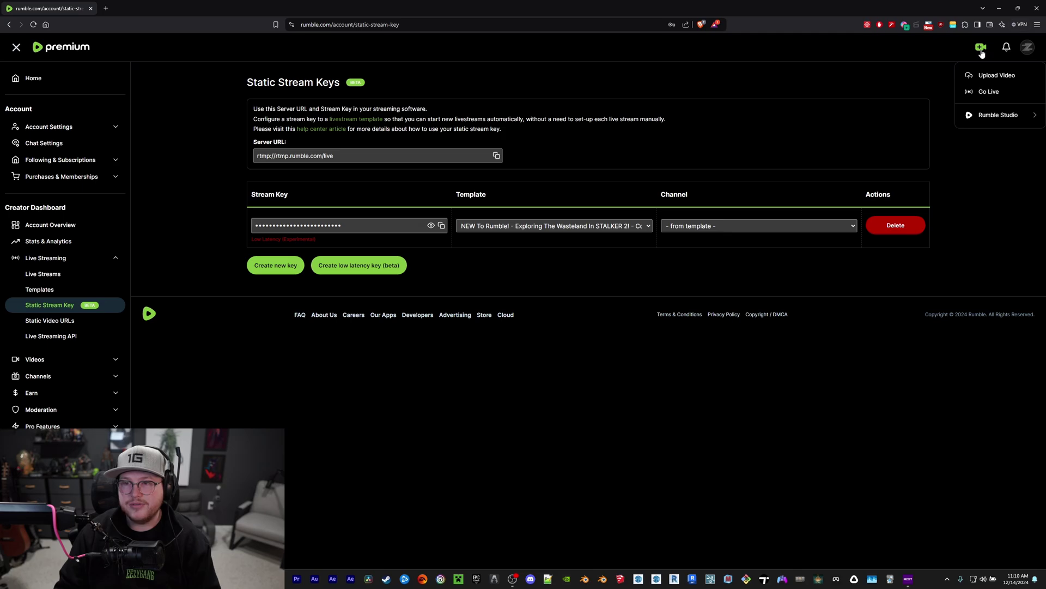
pyautogui.click(1005, 120)
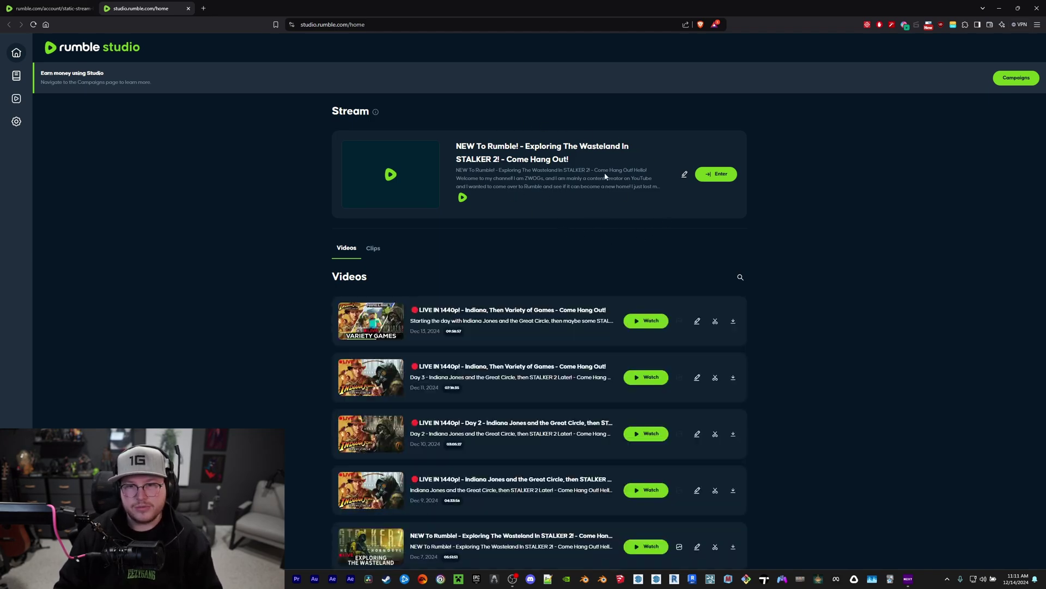
pyautogui.click(716, 174)
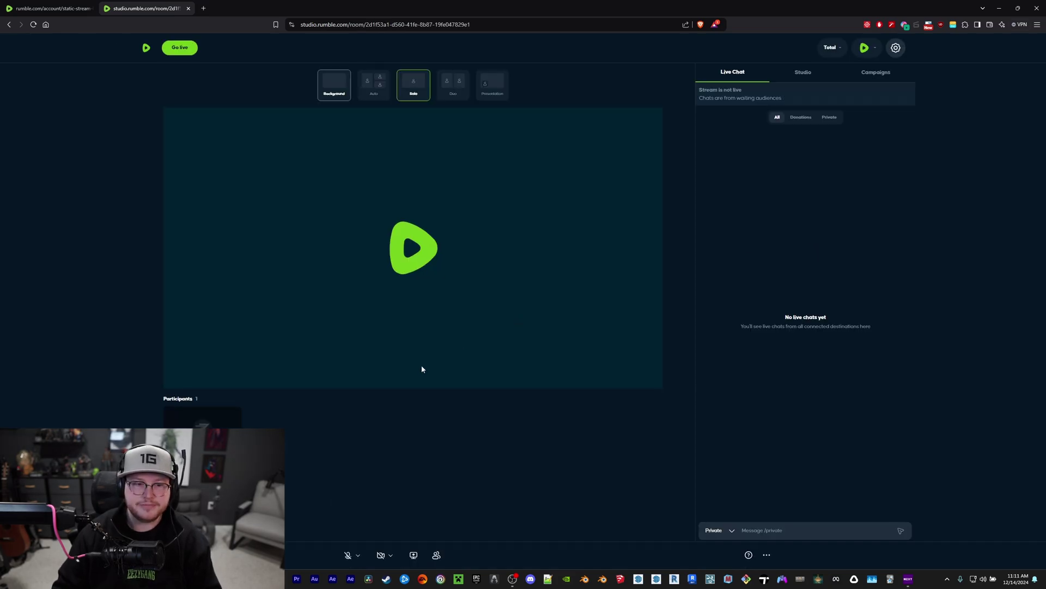
pyautogui.click(437, 556)
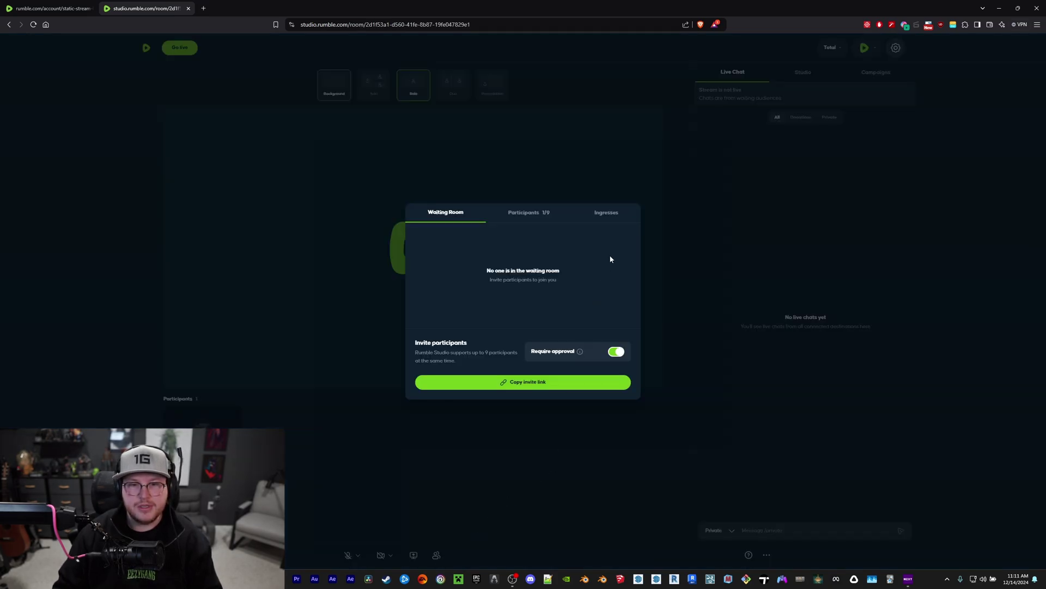
pyautogui.click(616, 217)
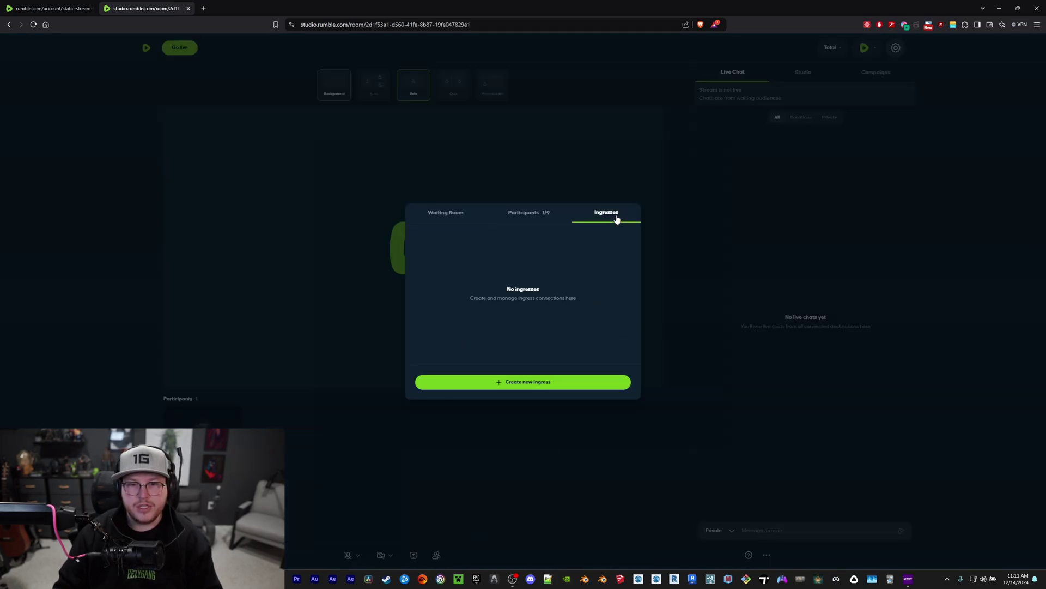
# Create an RTMP ingress named OBS, copy its server URL and return to the ingress list.
pyautogui.click(546, 386)
pyautogui.click(507, 281)
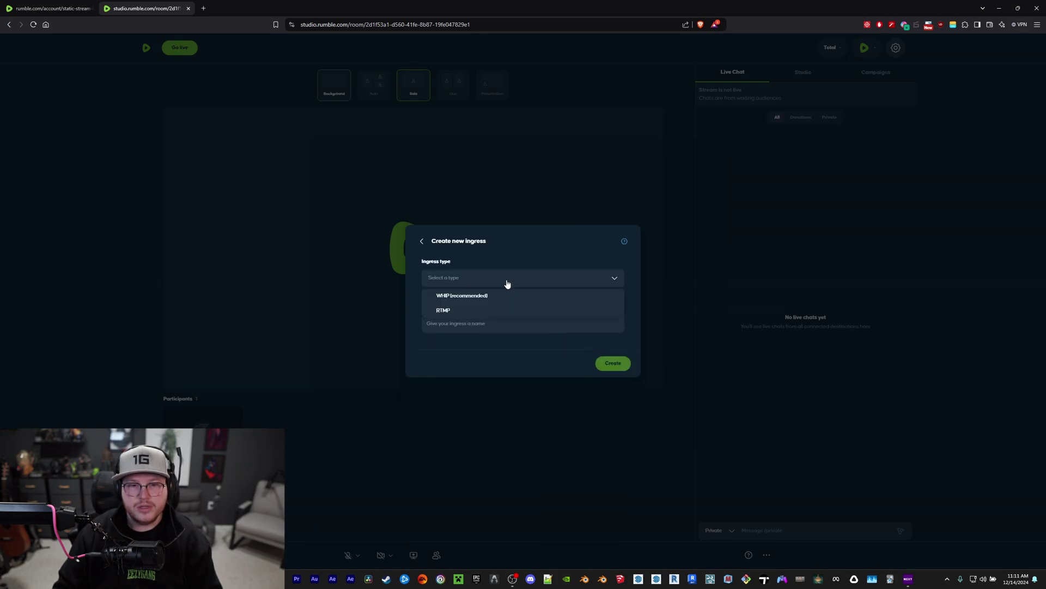
pyautogui.click(502, 311)
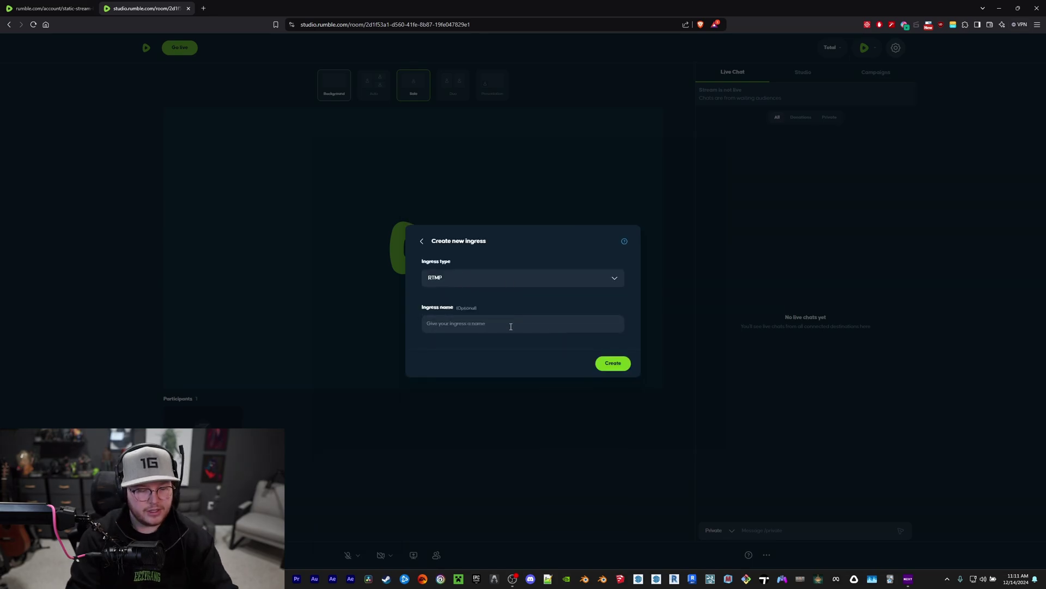
pyautogui.write('OBS')
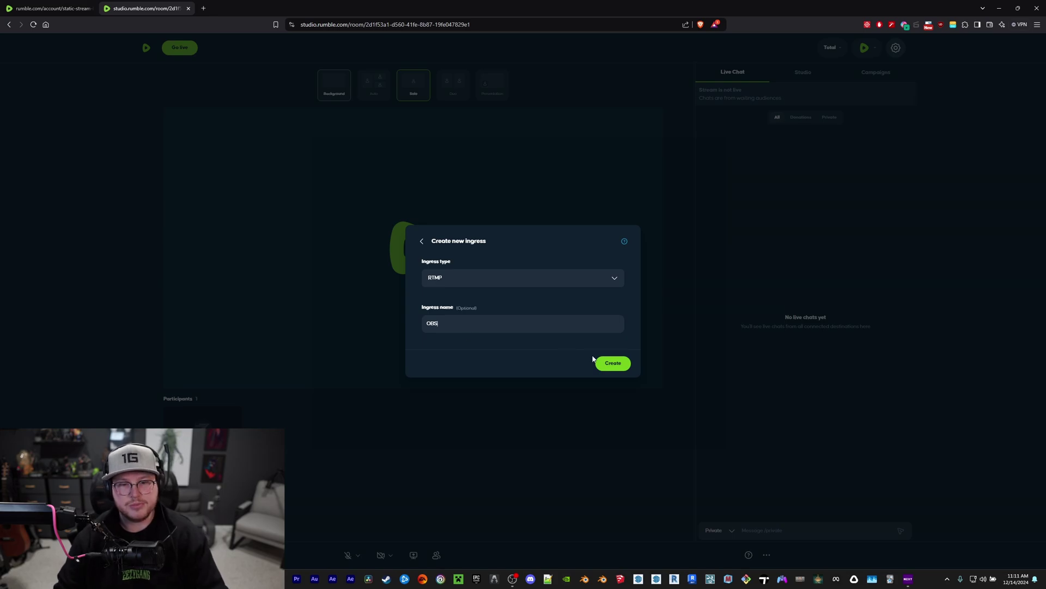
pyautogui.click(613, 363)
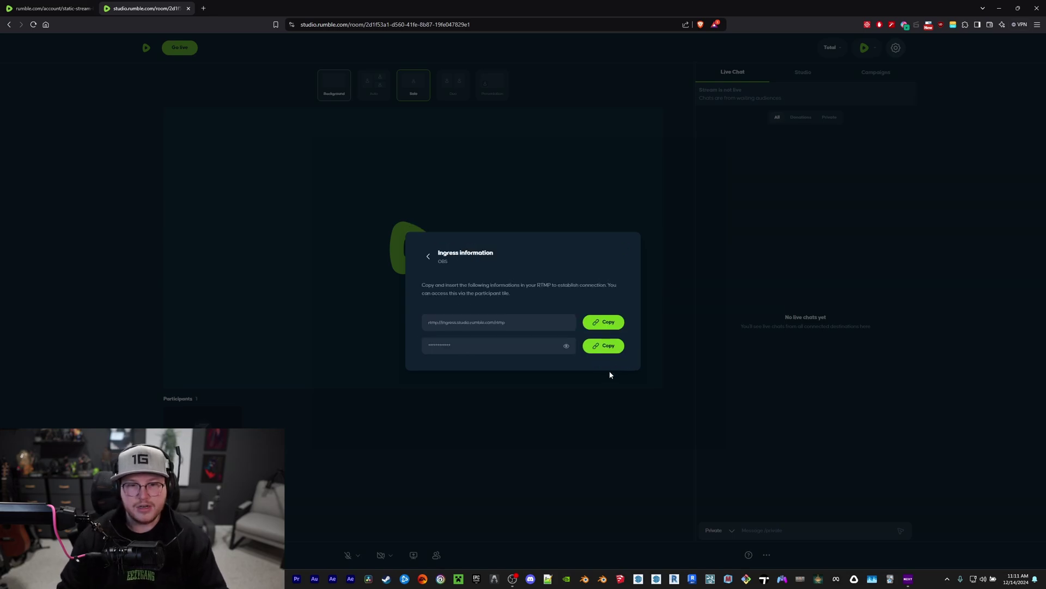
pyautogui.click(611, 322)
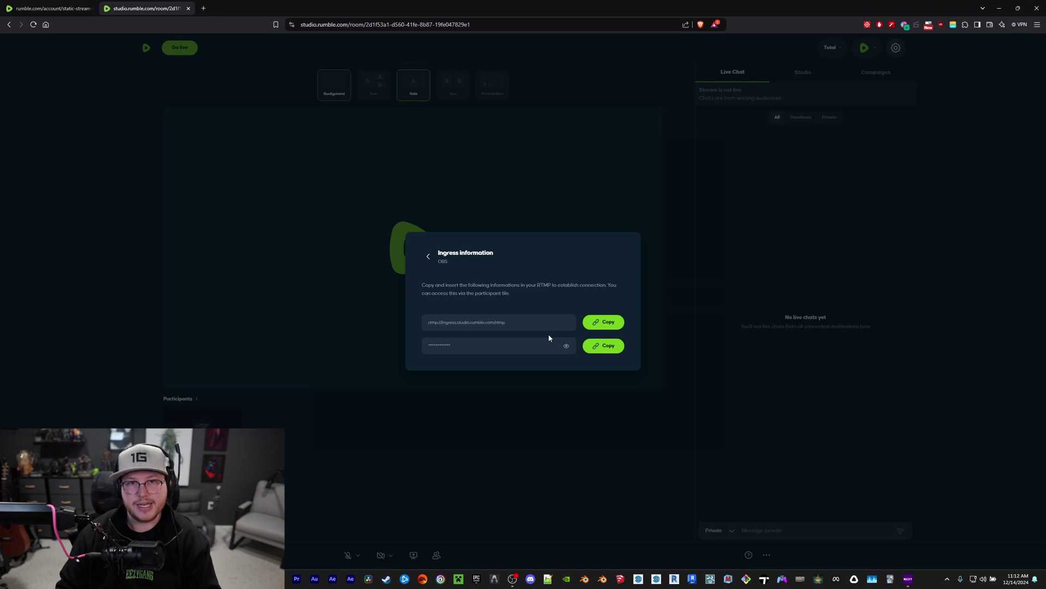
pyautogui.click(428, 256)
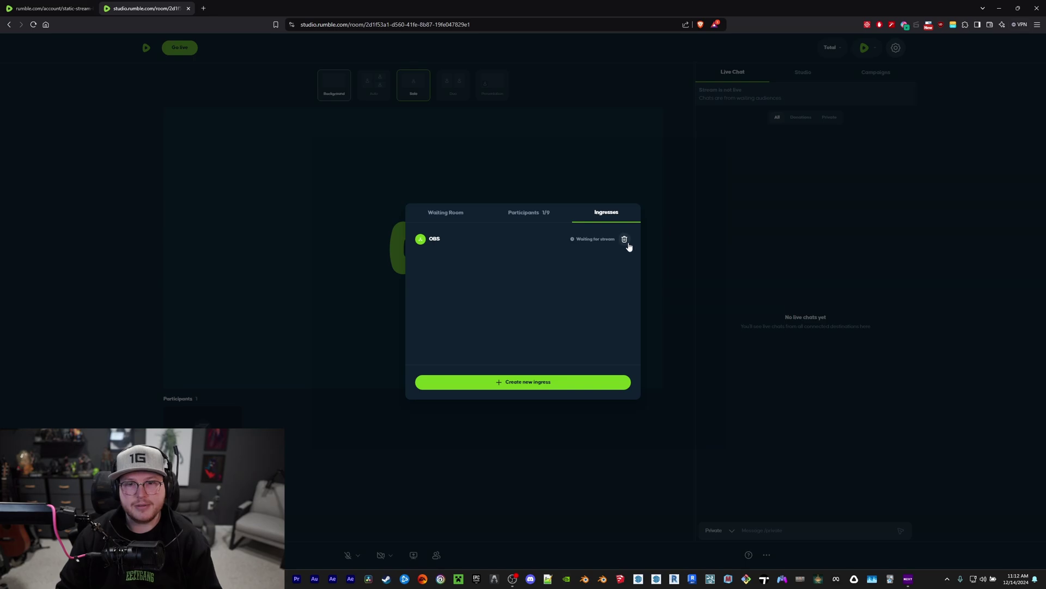
# Close Rumble Studio and start a new livestream setup on Rumble without using a template.
pyautogui.hotkey('ctrl', 'w')
pyautogui.click(981, 48)
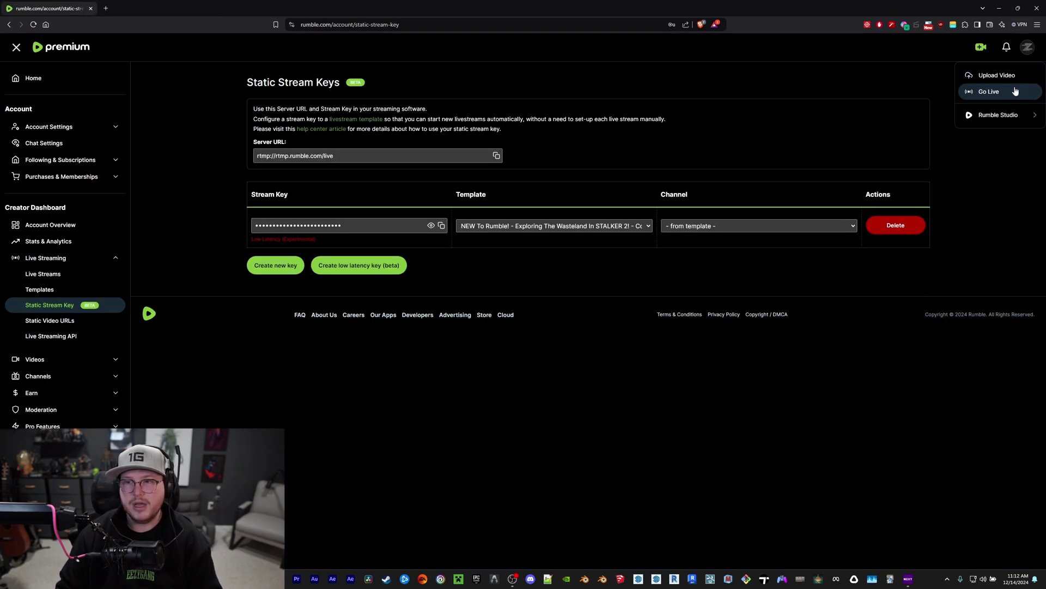
pyautogui.click(1015, 93)
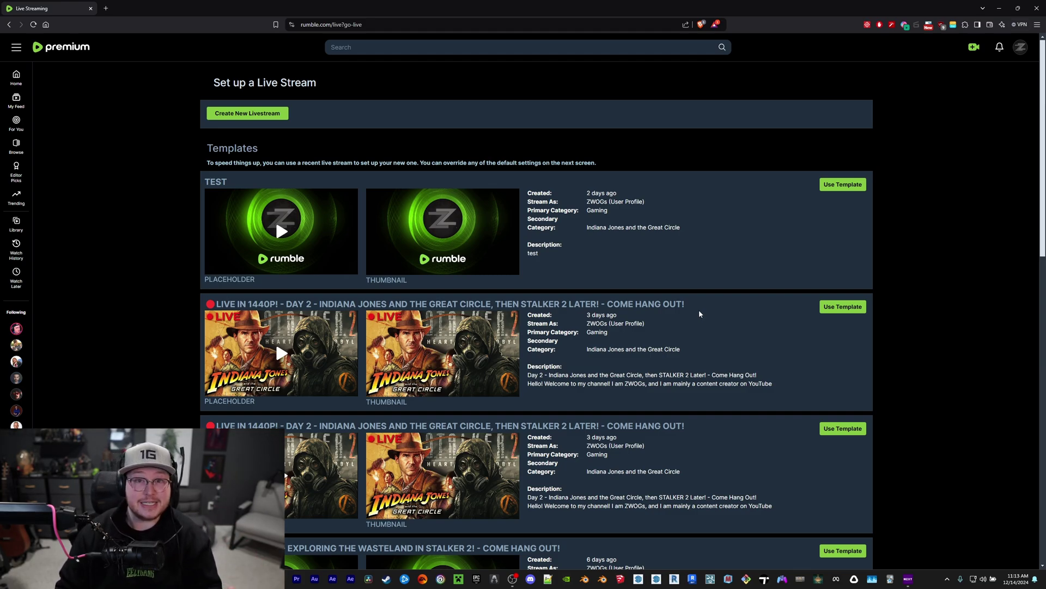
pyautogui.click(286, 123)
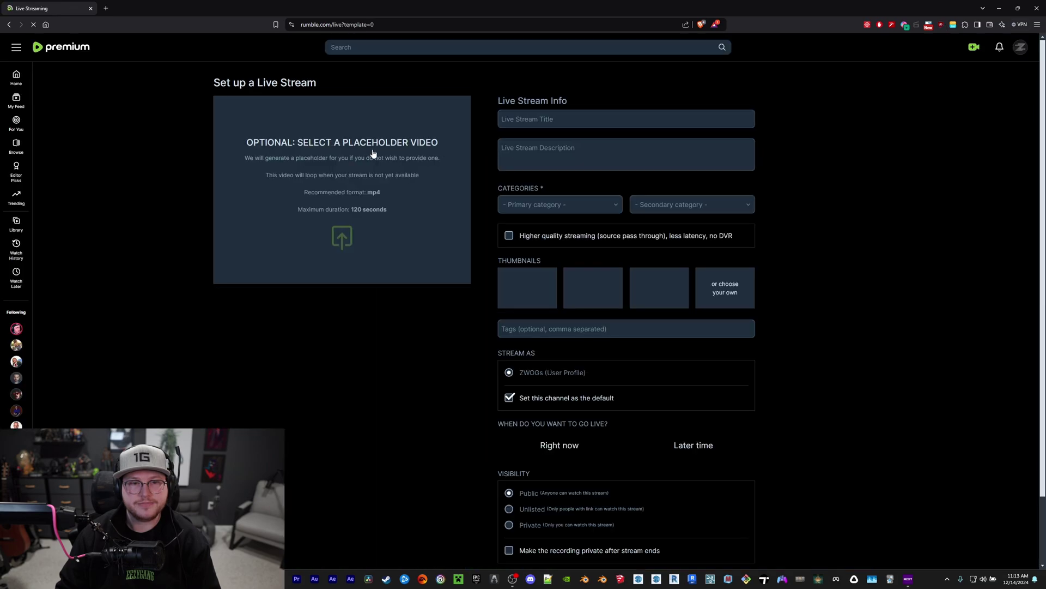
# Enter "test" as title and description, set the categories to Gaming and Indiana Jones and the Great Circle, and enable higher quality streaming.
pyautogui.write('testtest')
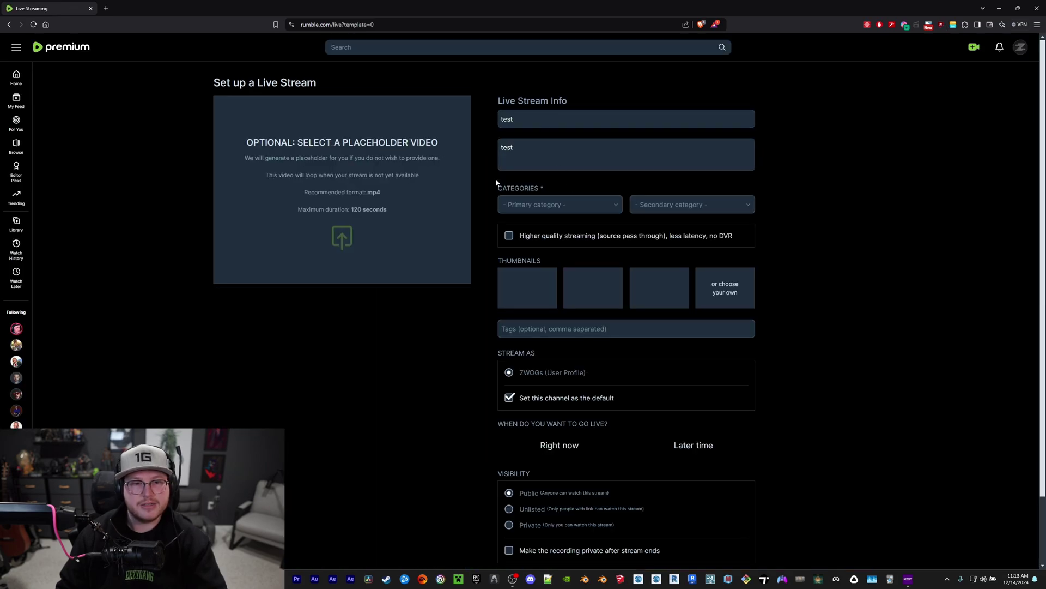
pyautogui.click(552, 206)
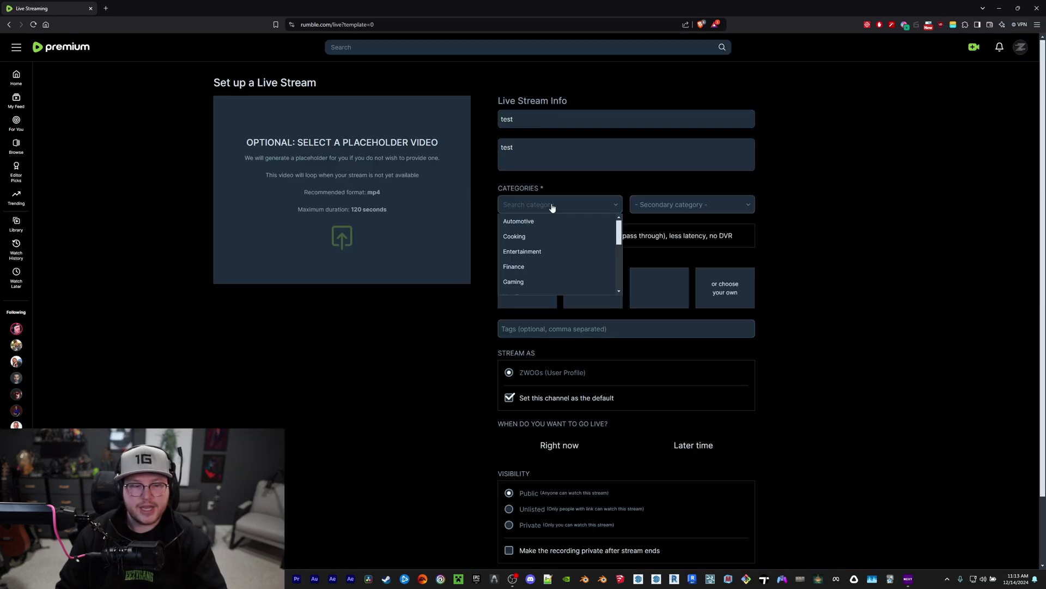
pyautogui.click(523, 281)
pyautogui.click(686, 204)
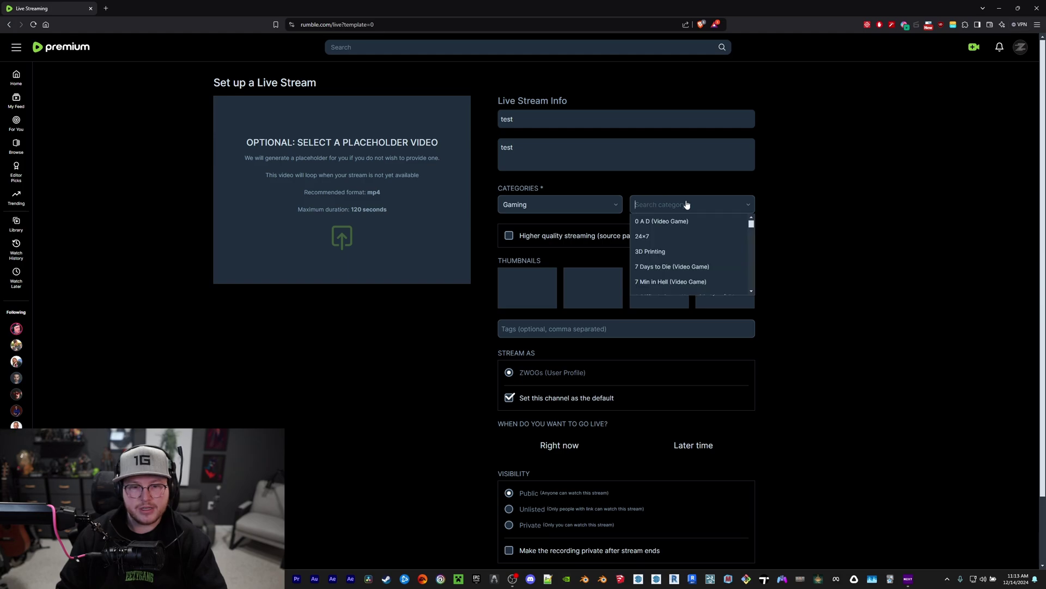
pyautogui.write('ind')
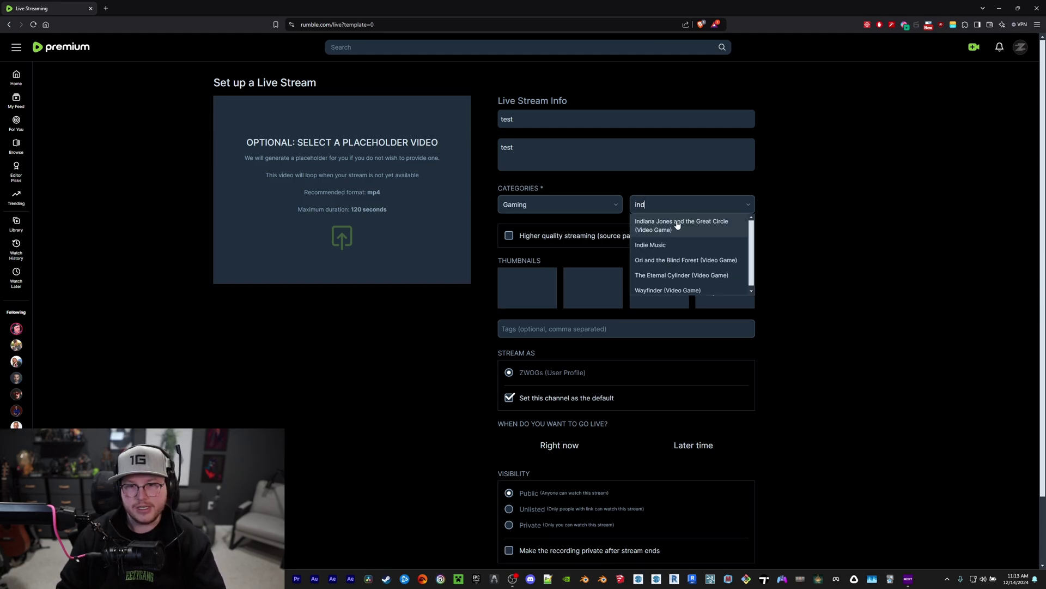
pyautogui.click(677, 225)
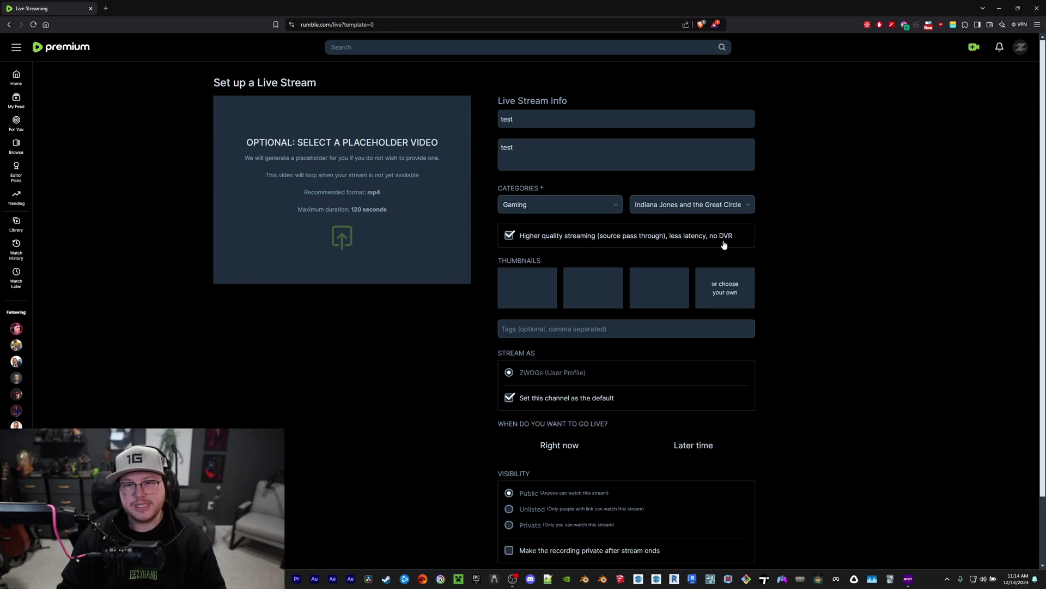
# Set the stream's visibility to Private and its start to Right now, and continue to the licensing options.
pyautogui.scroll(-1, 798, 264)
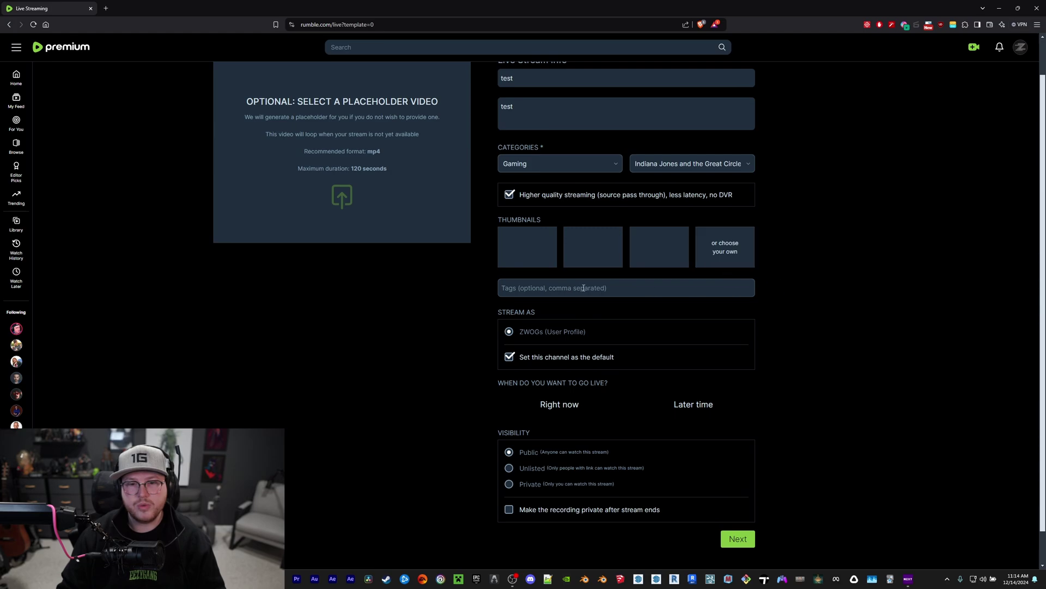
pyautogui.scroll(-1, 856, 297)
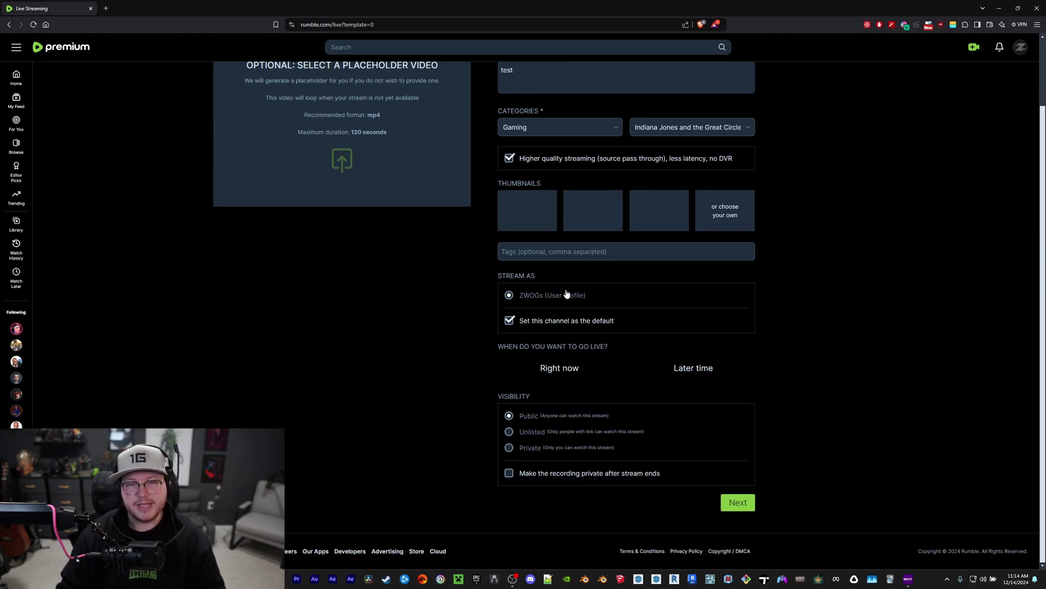
pyautogui.click(509, 447)
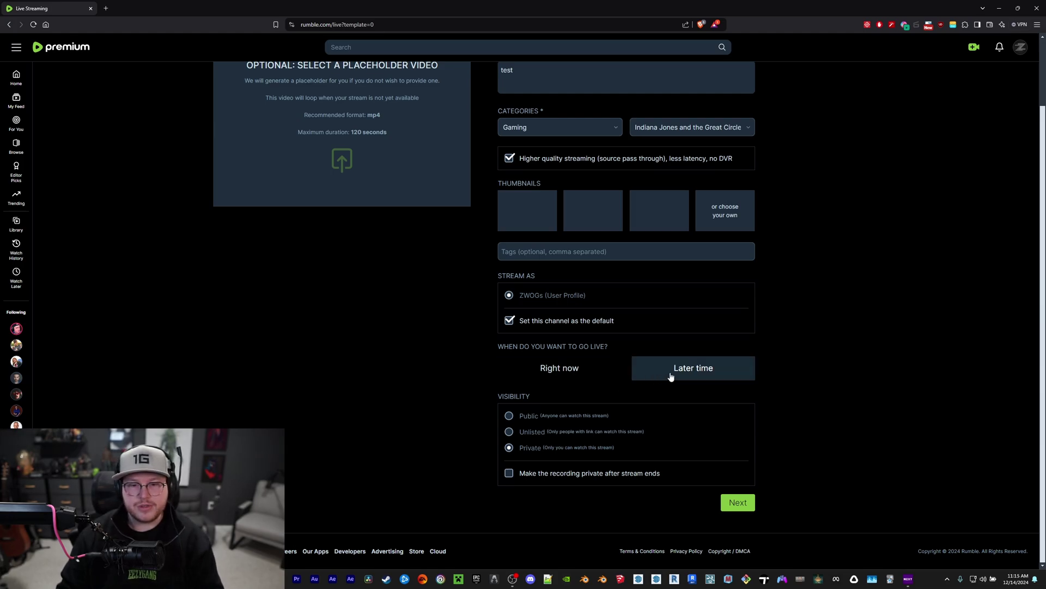
pyautogui.click(600, 369)
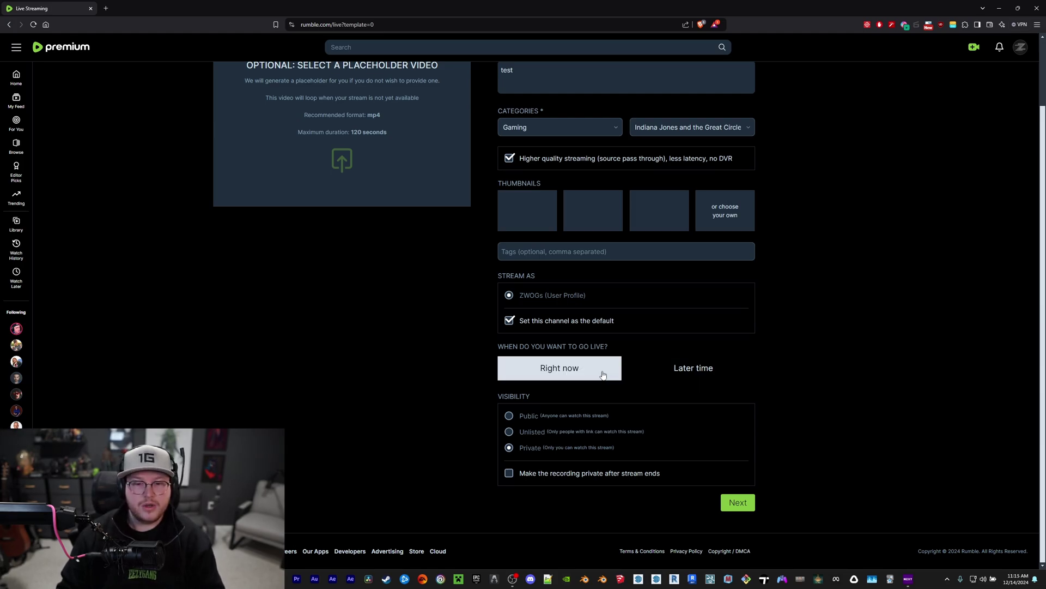
pyautogui.click(739, 505)
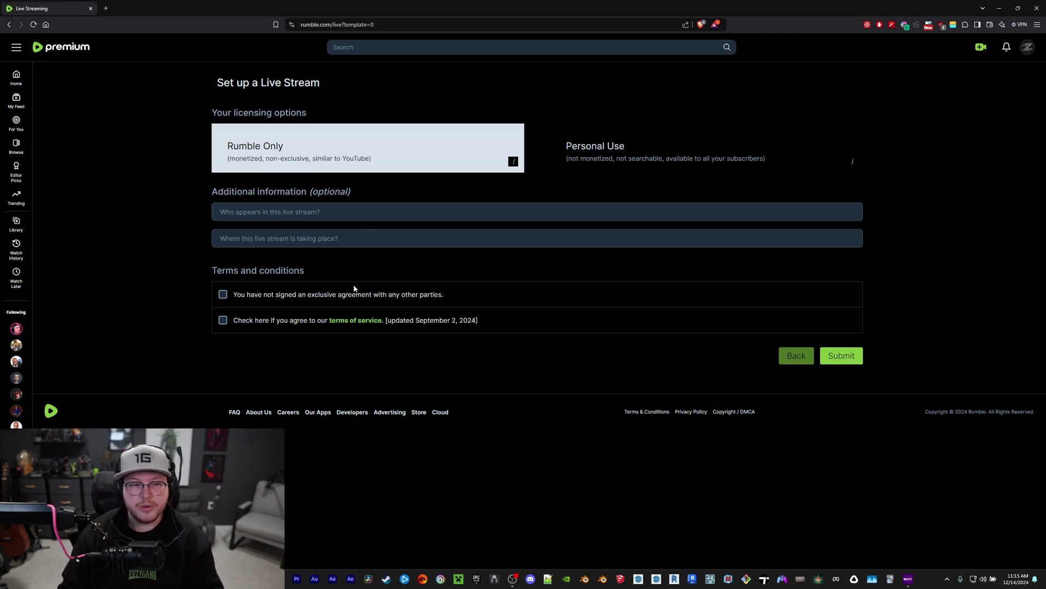
# Accept both terms and conditions and submit the live stream under the Rumble Only license.
pyautogui.click(224, 295)
pyautogui.click(222, 320)
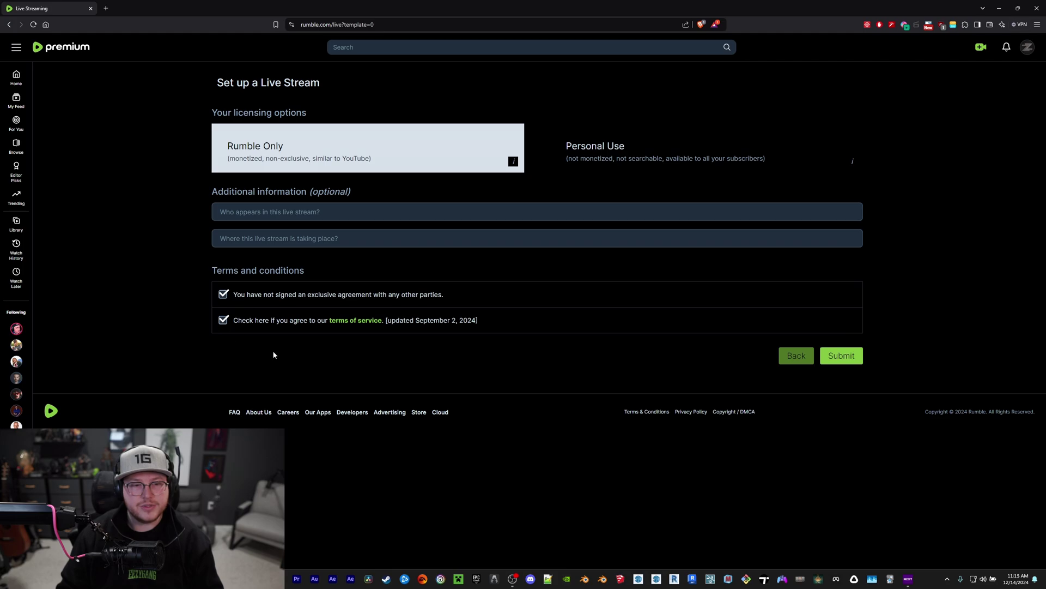
pyautogui.click(841, 355)
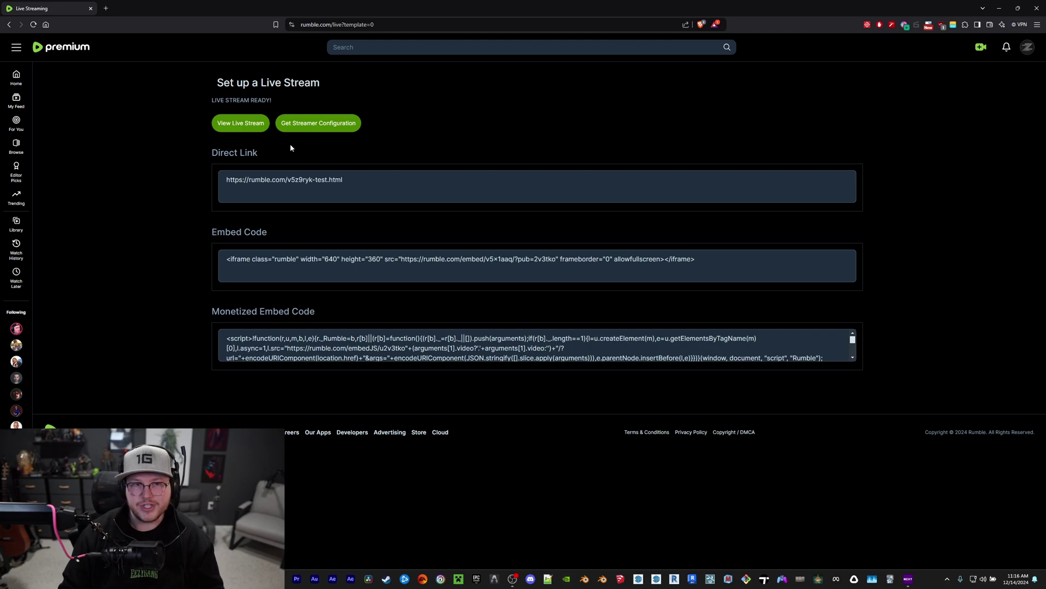
# Open the new stream's streamer configuration in a separate browser tab and examine its recommended dynamic stream key section.
pyautogui.rightClick(324, 132)
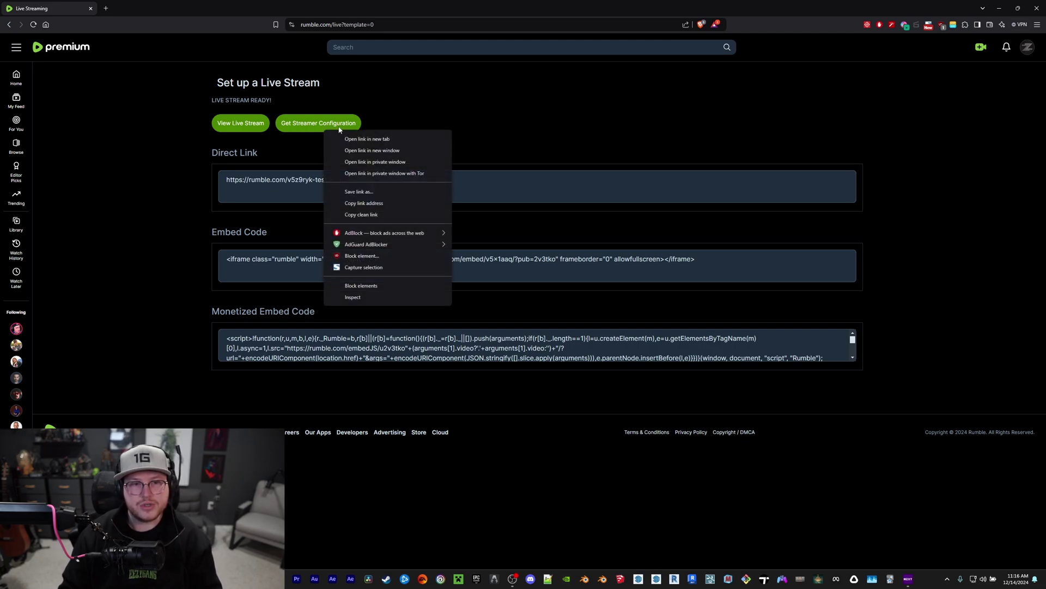
pyautogui.click(369, 139)
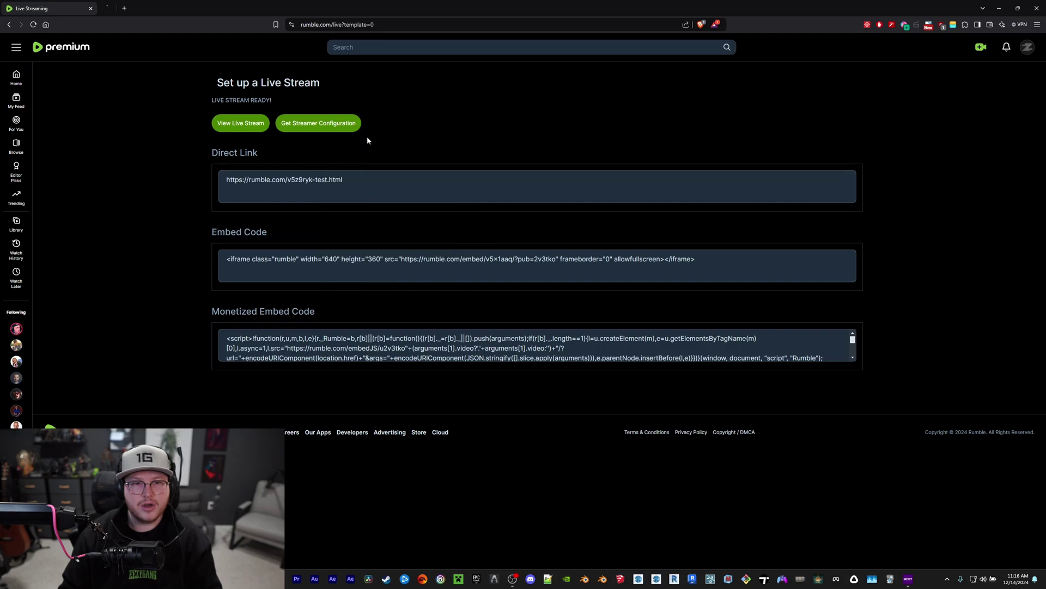
pyautogui.click(152, 5)
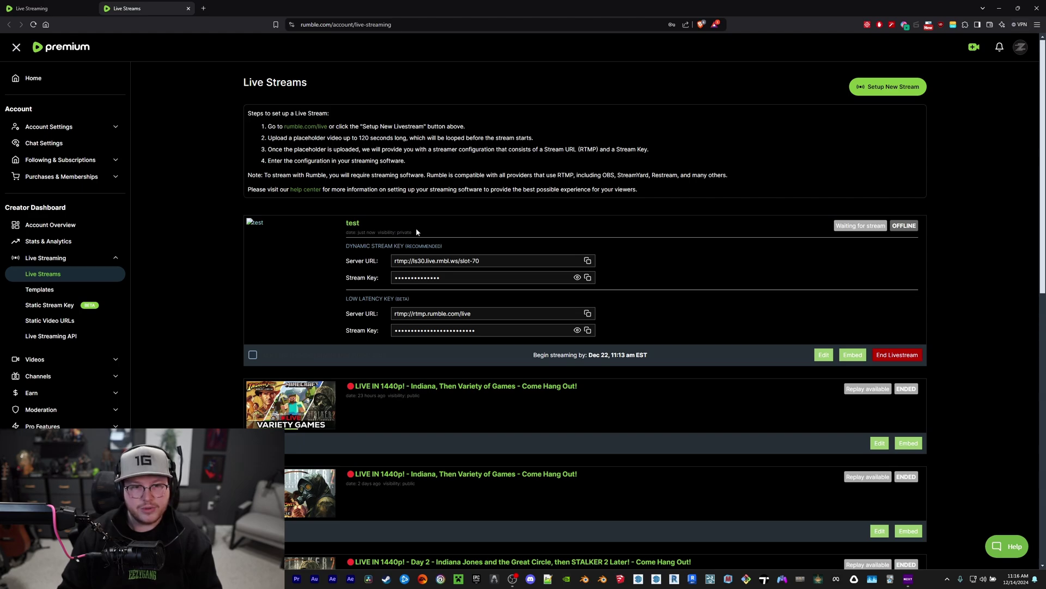
pyautogui.moveTo(357, 246); pyautogui.dragTo(437, 246)
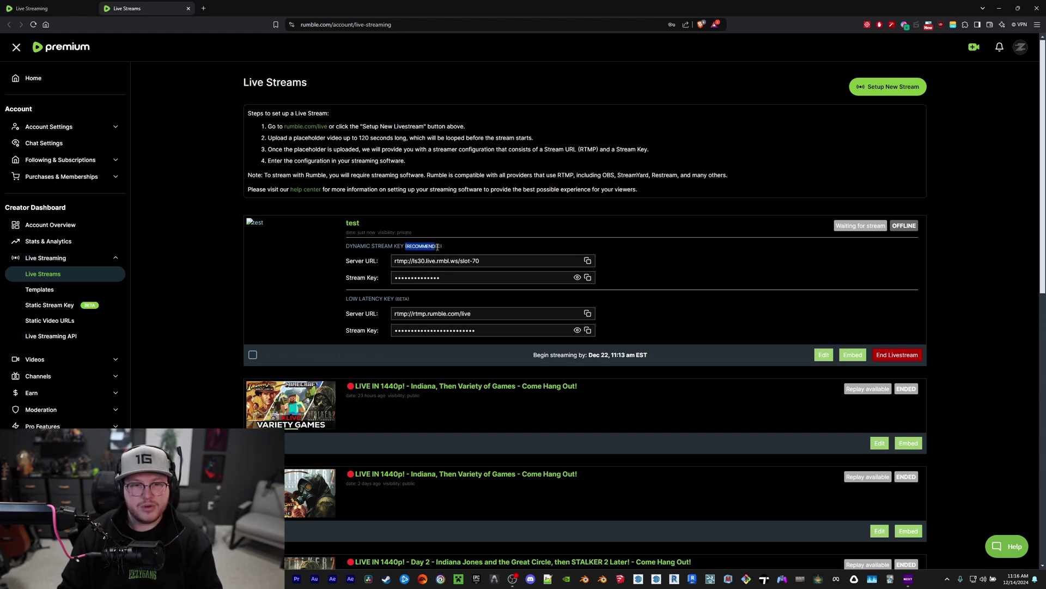
# Examine the low latency key section of the test stream's configuration.
pyautogui.click(456, 250)
pyautogui.moveTo(352, 298)
pyautogui.mouseDown()
pyautogui.moveTo(410, 298)
pyautogui.moveTo(353, 299)
pyautogui.mouseUp()
pyautogui.click(398, 299)
pyautogui.doubleClick(399, 299)
pyautogui.click(392, 296)
pyautogui.click(437, 302)
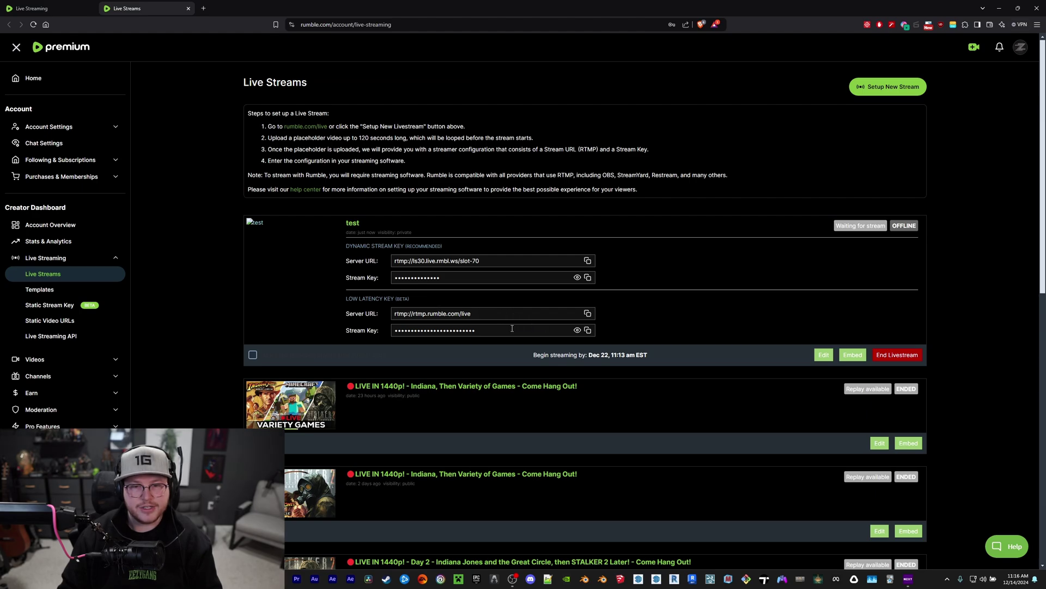
# Copy the low latency server URL, switch to the OBS stream settings, and paste it as the server with the service set to Custom.
pyautogui.click(587, 313)
pyautogui.click(588, 314)
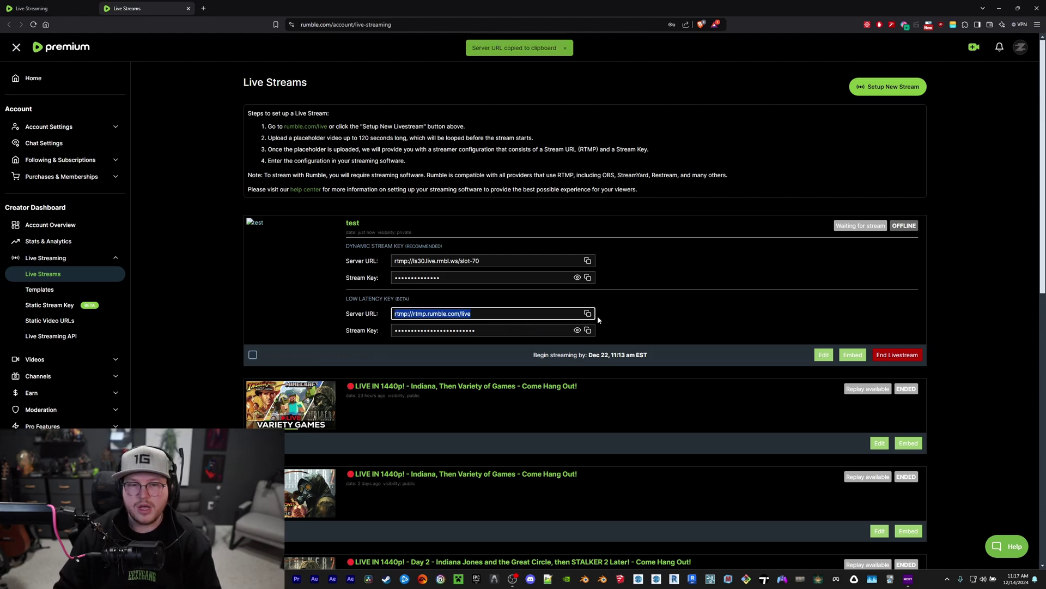
pyautogui.hotkey('alt', 'Tab')
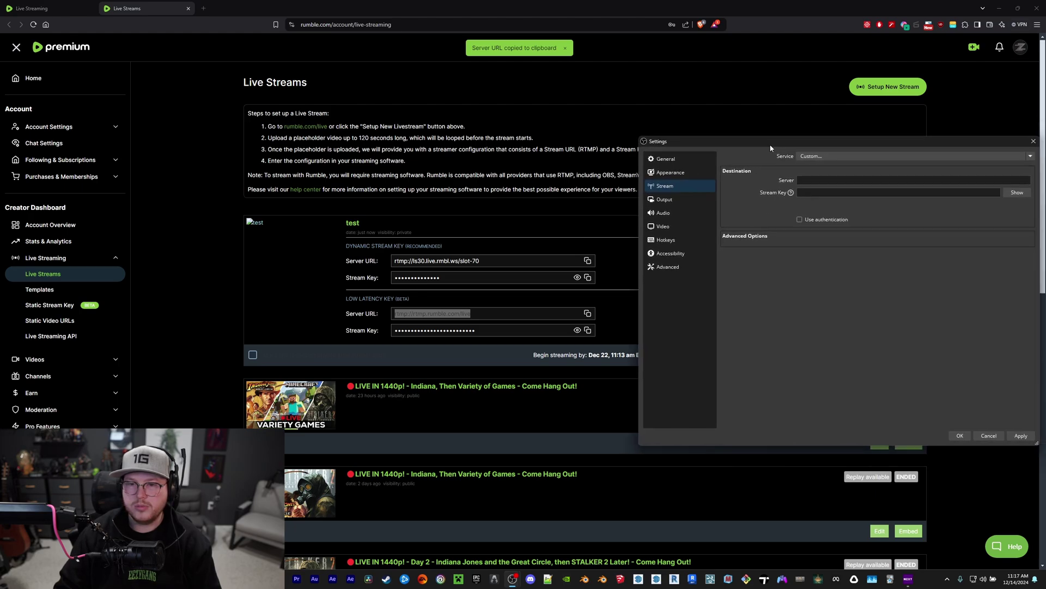
pyautogui.moveTo(771, 148); pyautogui.dragTo(732, 160)
pyautogui.click(812, 170)
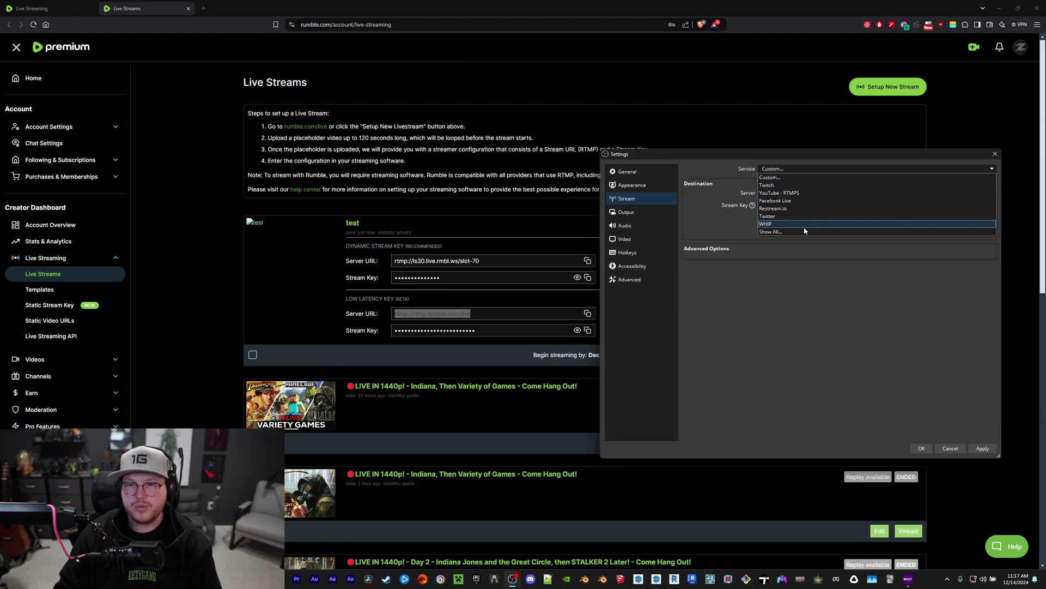
pyautogui.click(783, 175)
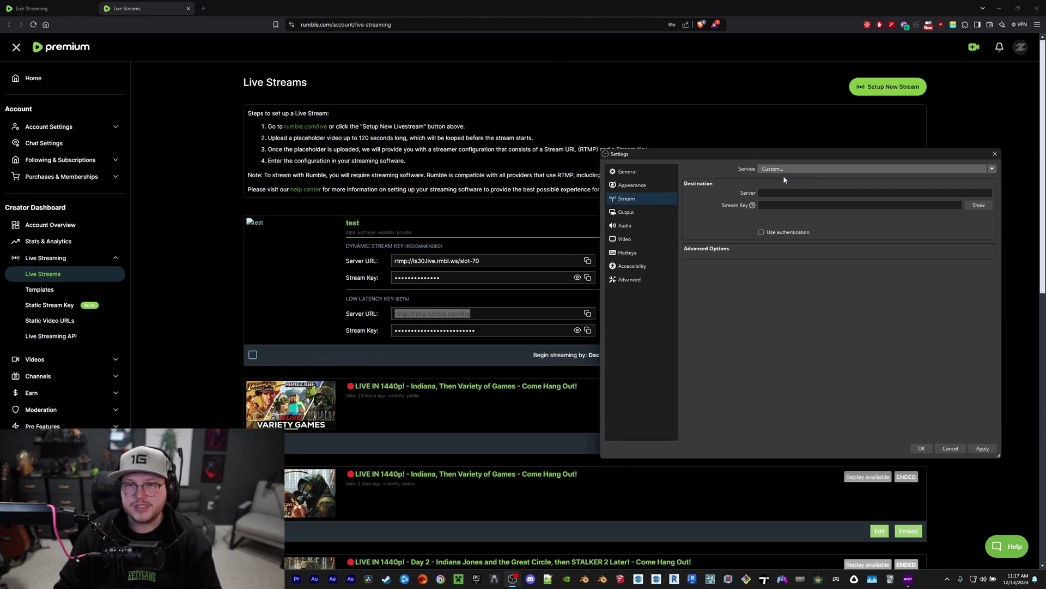
pyautogui.click(779, 193)
pyautogui.hotkey('ctrl', 'v')
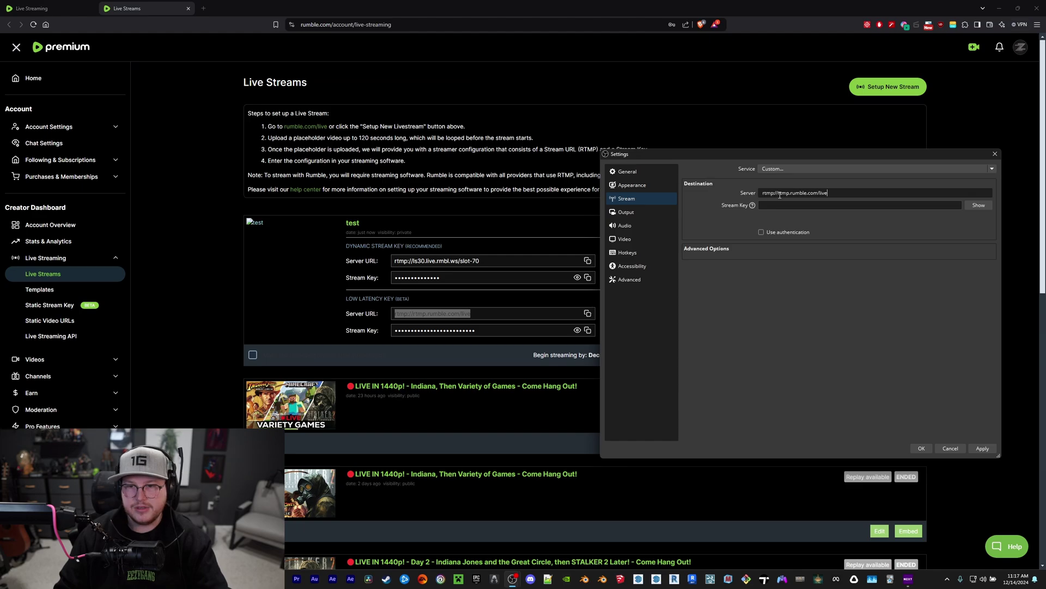
# Copy the test stream's low latency stream key from Rumble and paste it into the stream key field in OBS.
pyautogui.click(588, 331)
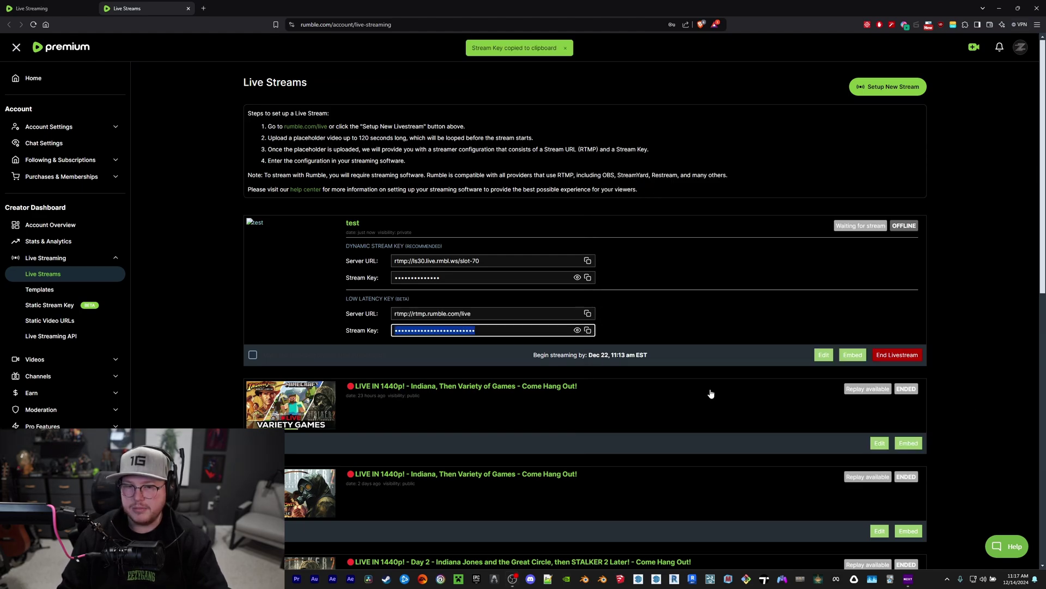
pyautogui.hotkey('alt', 'Tab')
pyautogui.click(785, 206)
pyautogui.hotkey('ctrl', 'v')
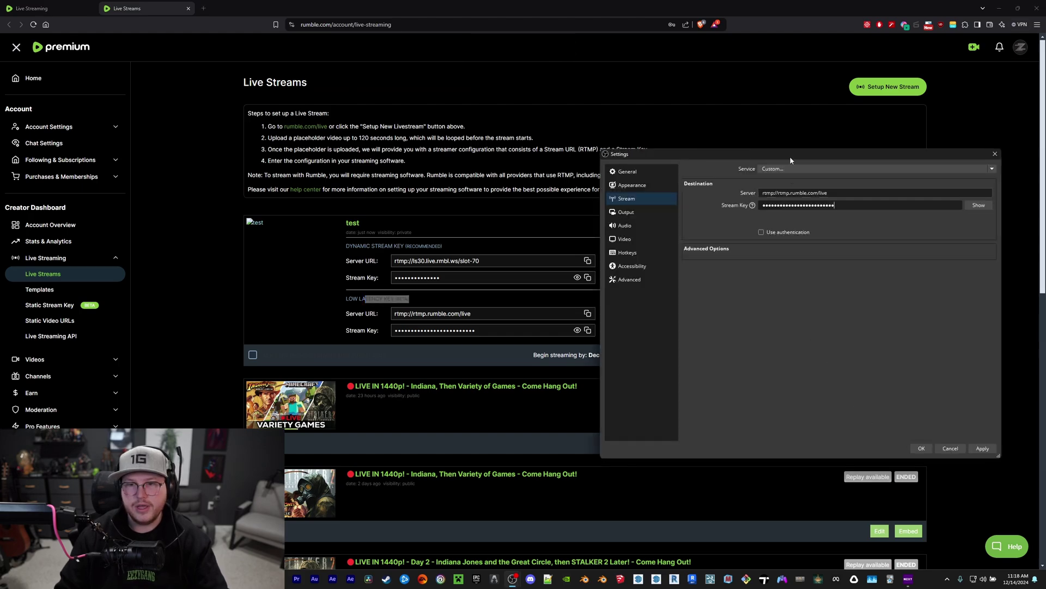
# Return to the Rumble live stream setup page in the browser and open the new live stream's viewing page in a separate tab.
pyautogui.click(49, 8)
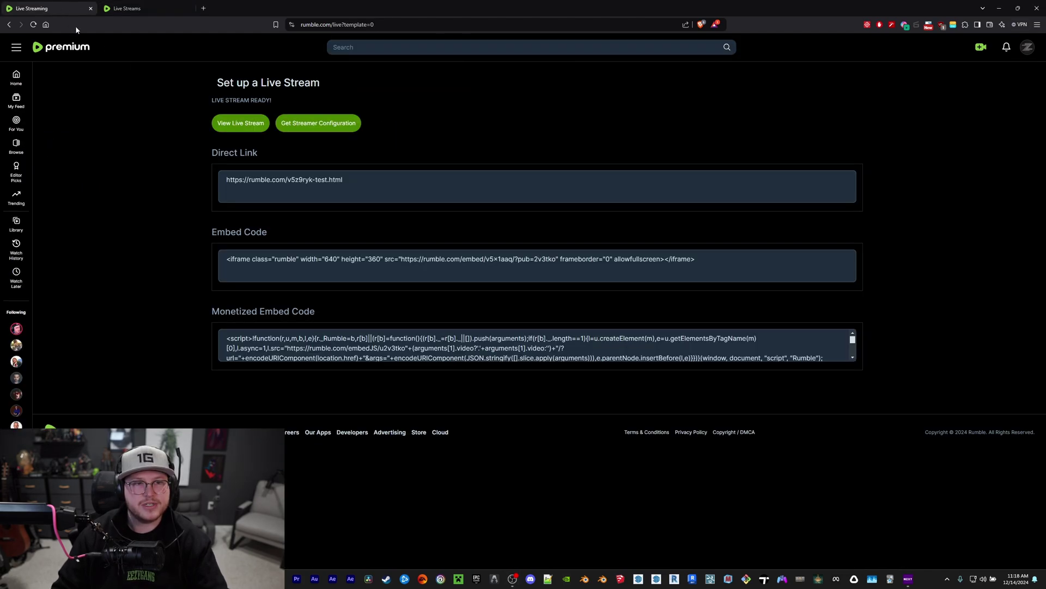
pyautogui.rightClick(249, 128)
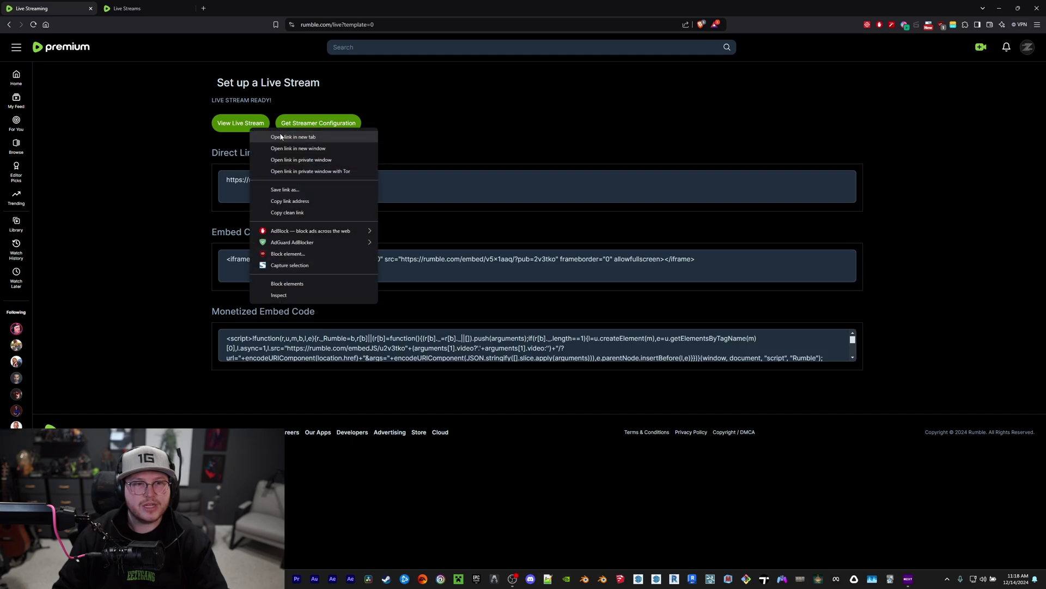
pyautogui.click(320, 142)
pyautogui.click(242, 11)
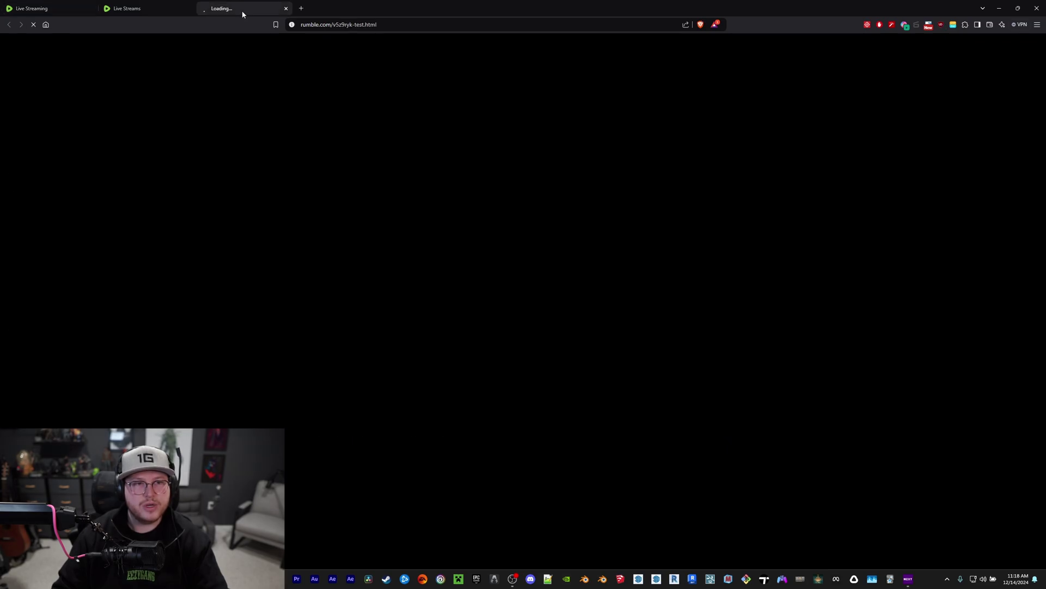
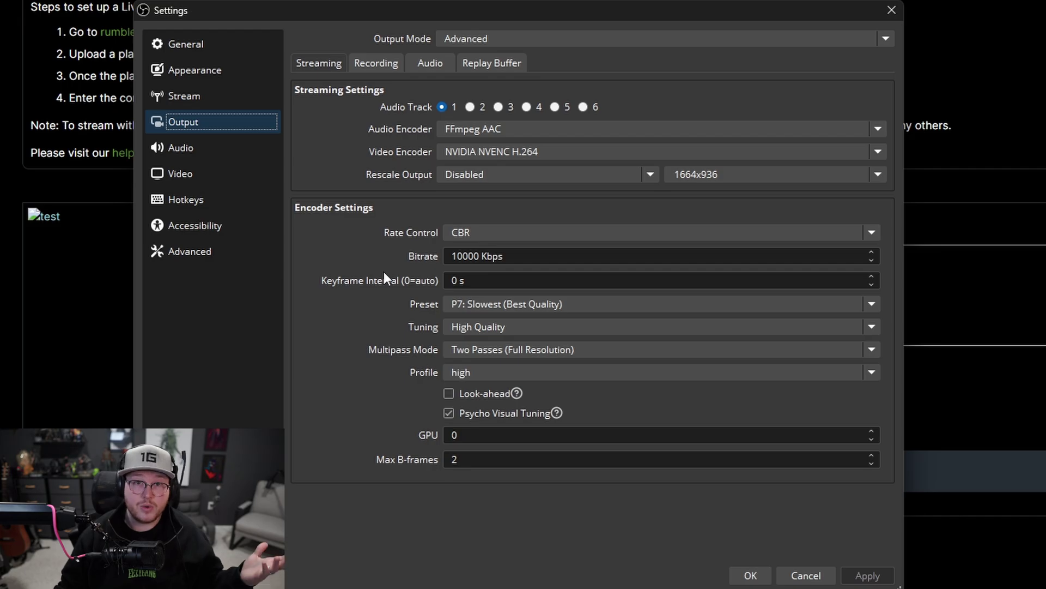
# Review the OBS audio track bitrates, the video resolution and FPS settings, and the streaming encoder settings.
pyautogui.click(443, 70)
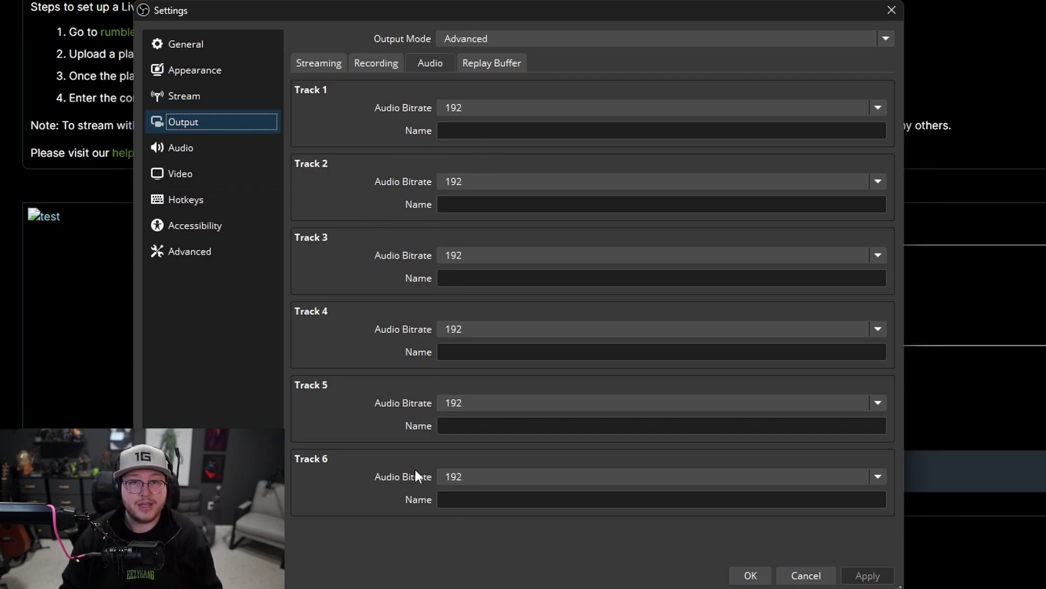
pyautogui.press('Down')
pyautogui.press('Down')
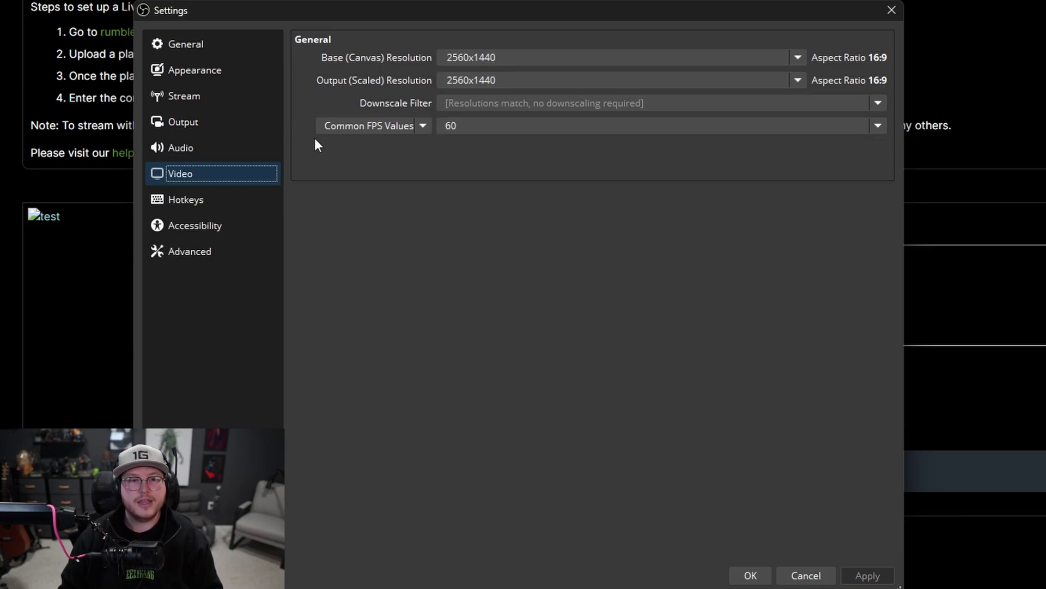
pyautogui.click(250, 121)
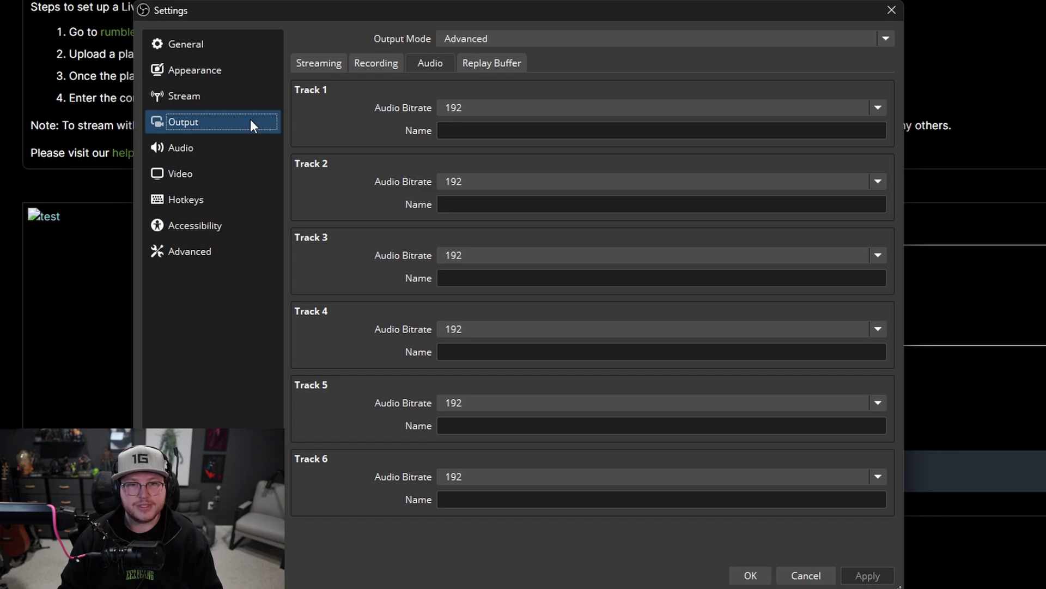
pyautogui.click(319, 62)
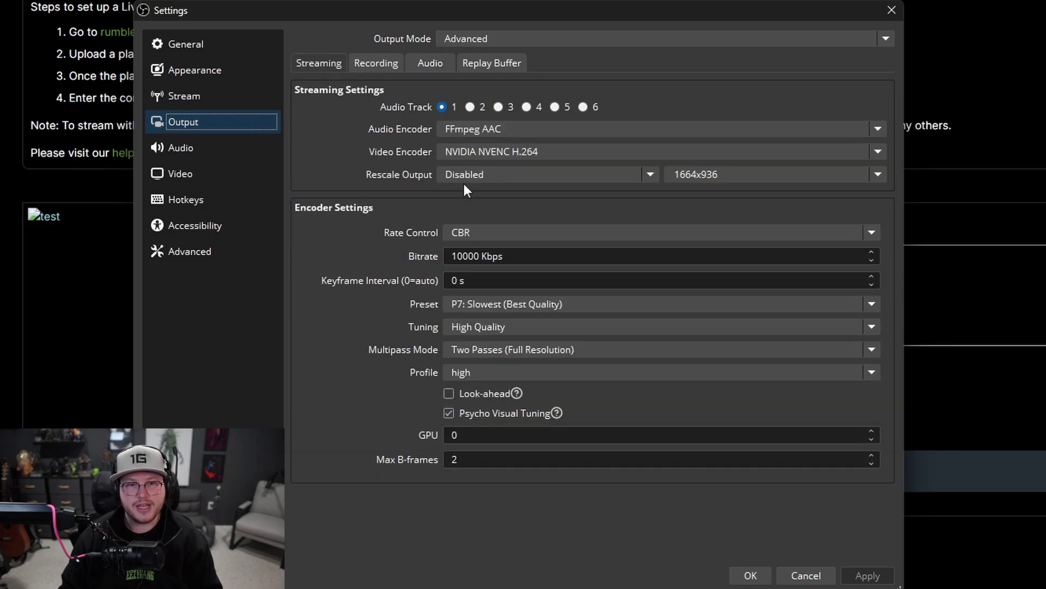